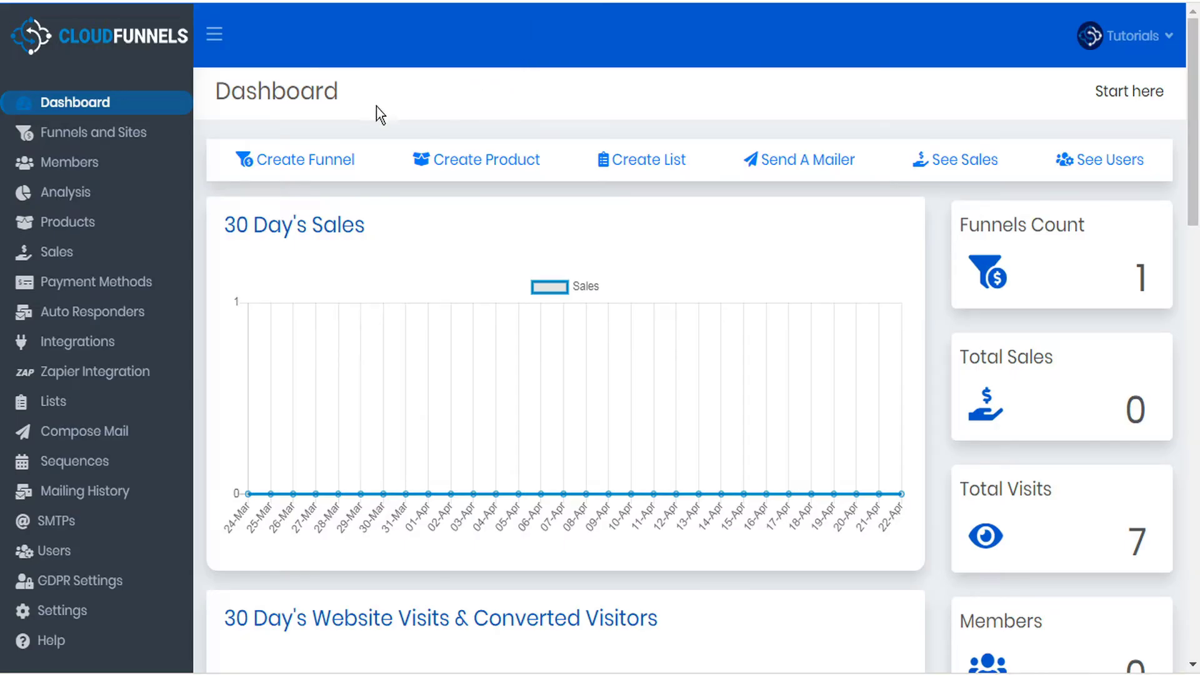
Go to Sequence Records and start a new blank email sequence.
{"action": "left_click", "coordinate": [89, 471]}
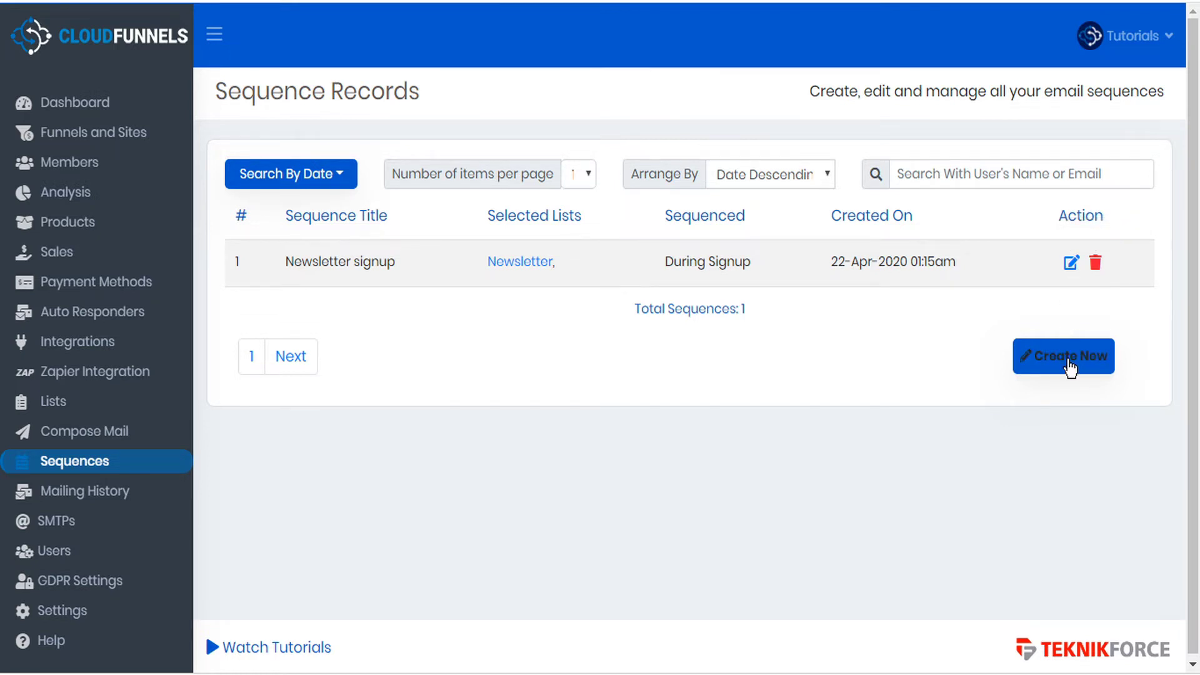
{"action": "left_click", "coordinate": [1070, 368]}
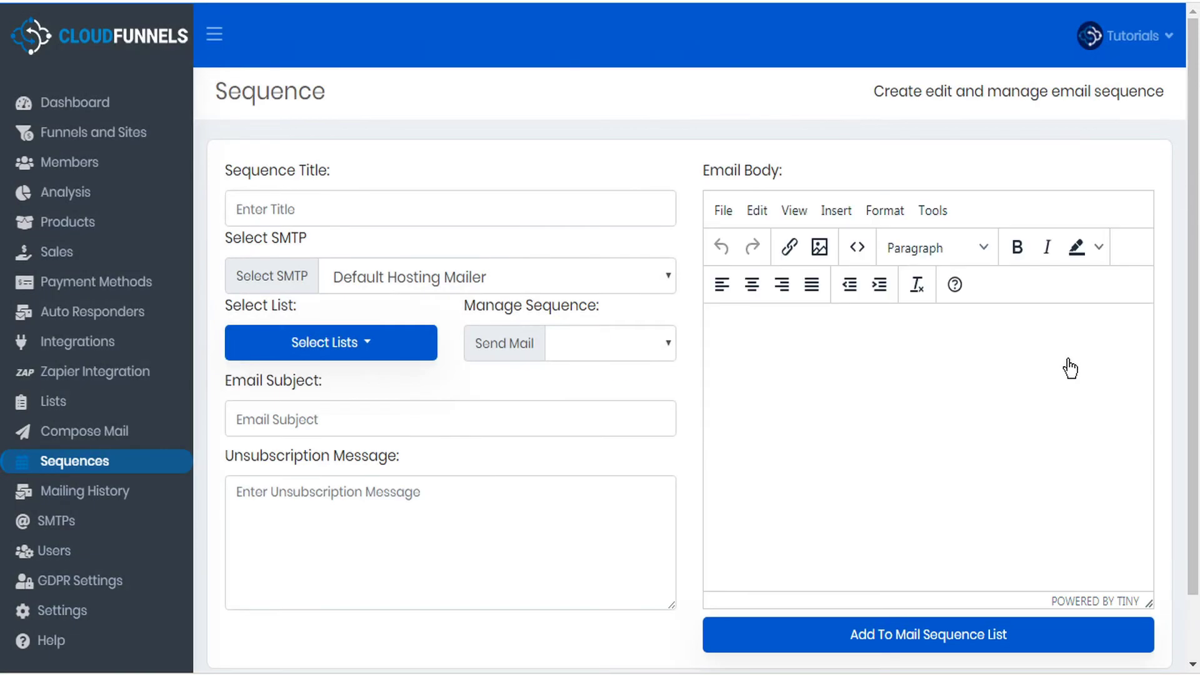
Title the sequence 'Webinar signup', send via Gmail SMTP, and add the Webinar and Promo signups lists.
{"action": "left_click", "coordinate": [331, 207]}
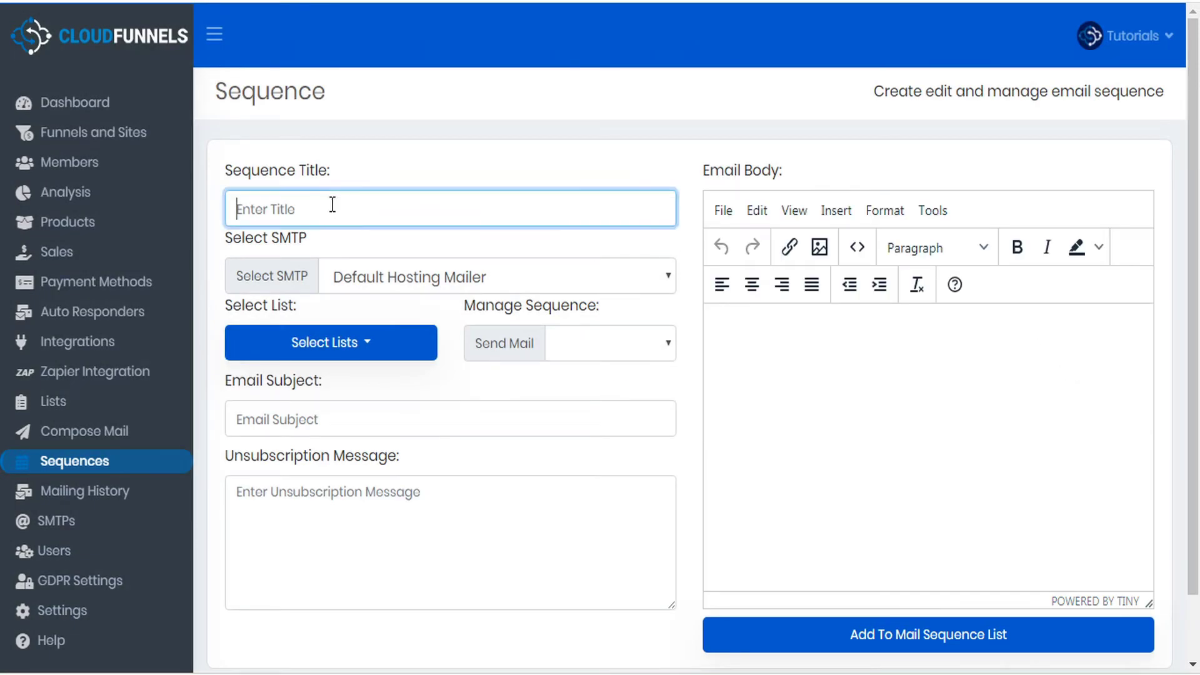
{"action": "type", "text": "Webinar signup"}
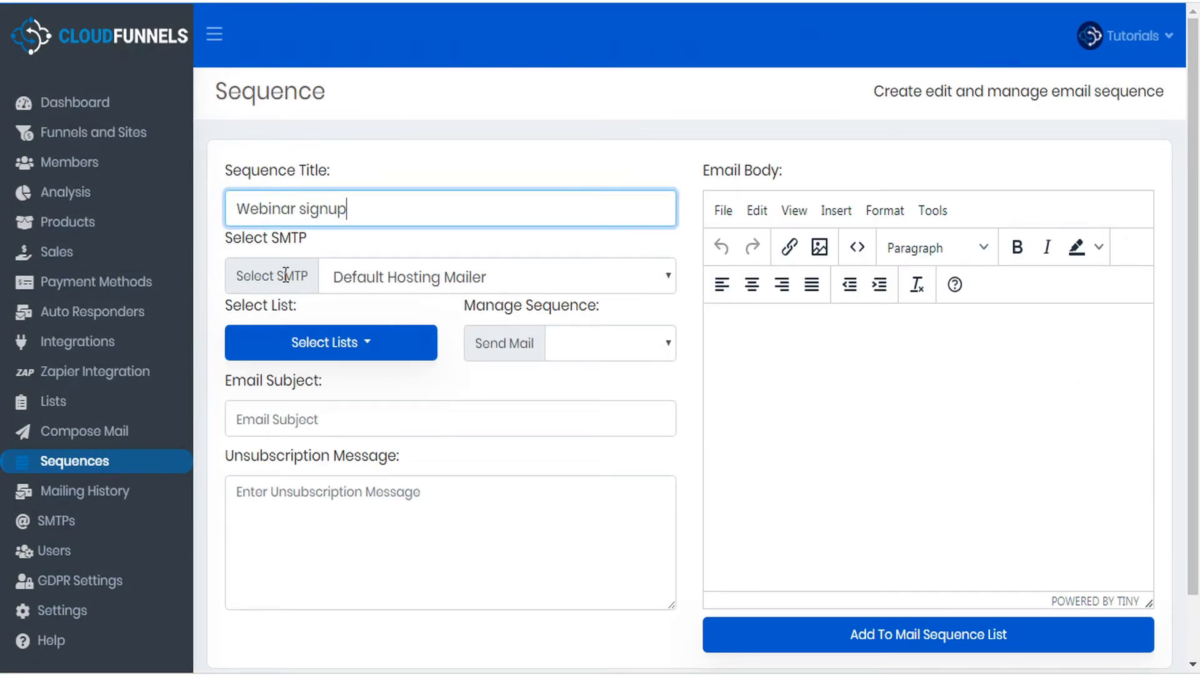
{"action": "left_click", "coordinate": [437, 275]}
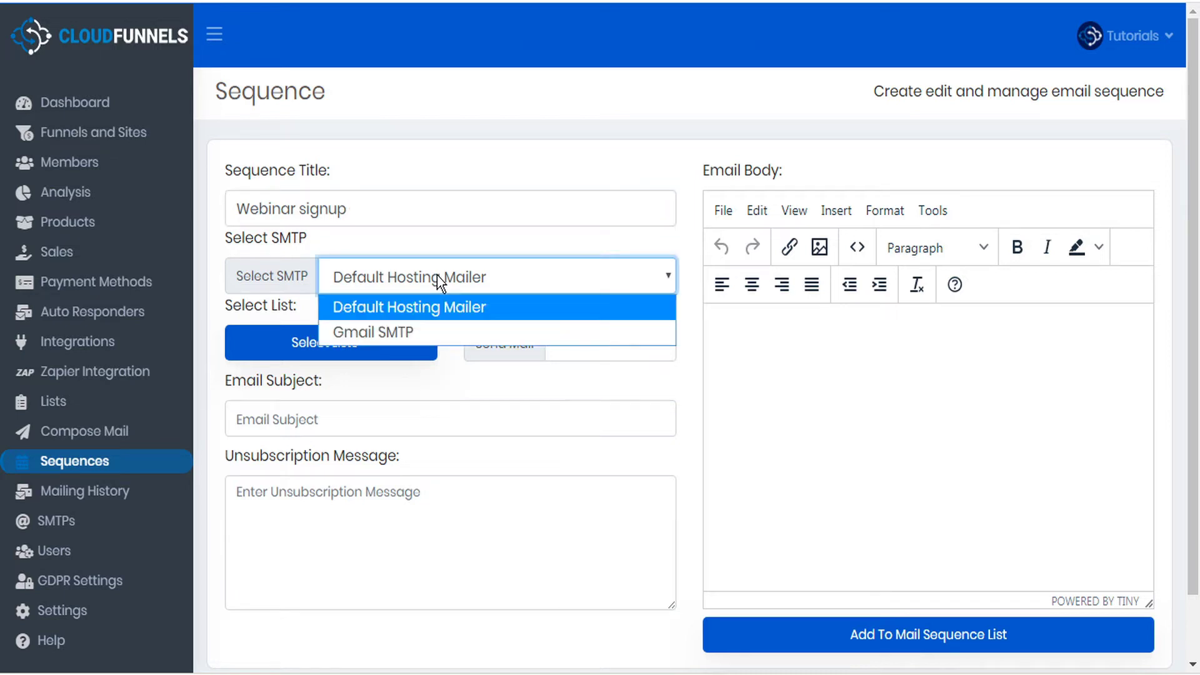
{"action": "left_click", "coordinate": [391, 333]}
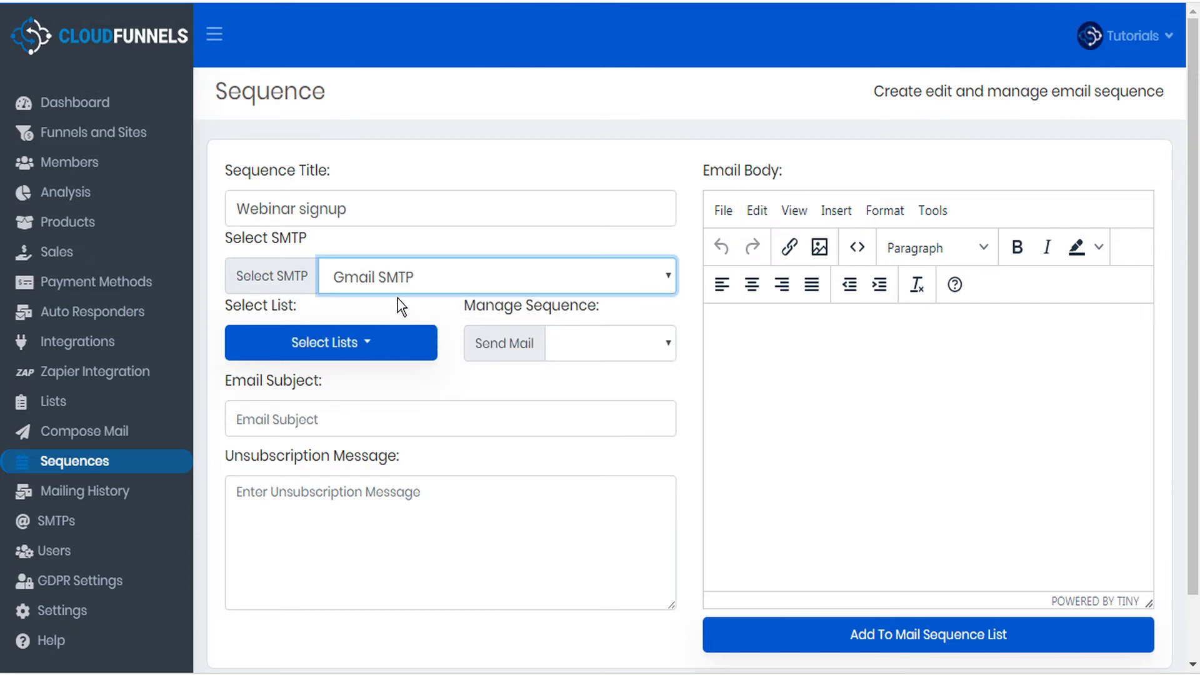
{"action": "left_click", "coordinate": [362, 351]}
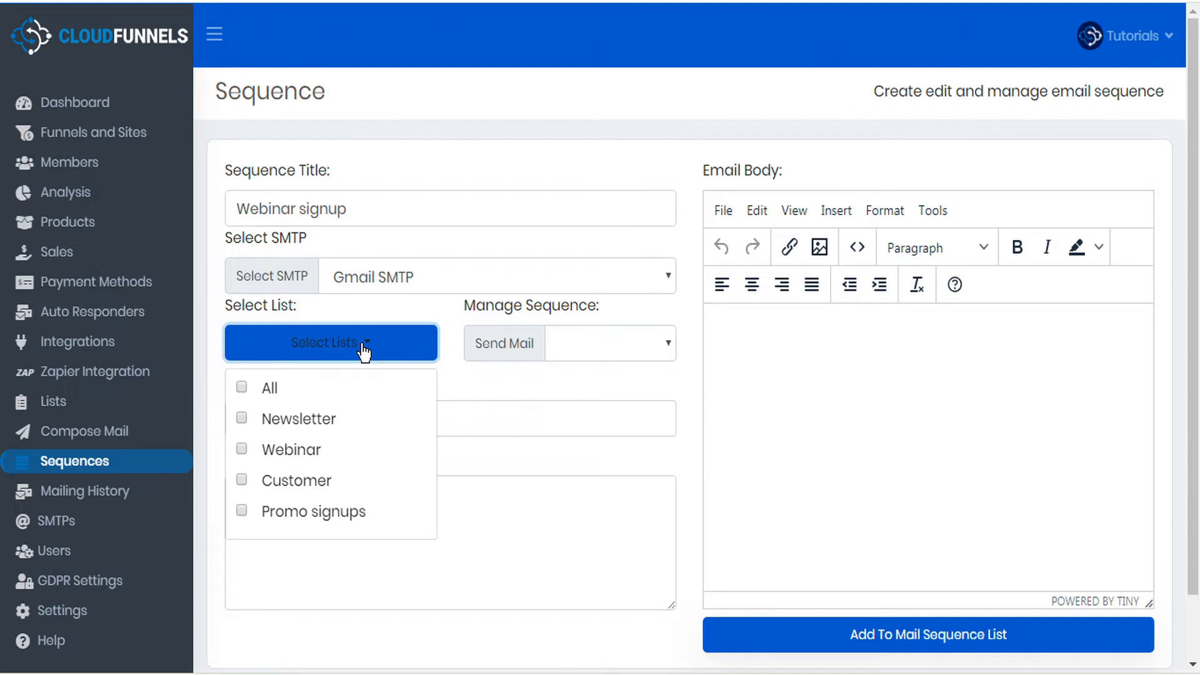
{"action": "left_click", "coordinate": [242, 449]}
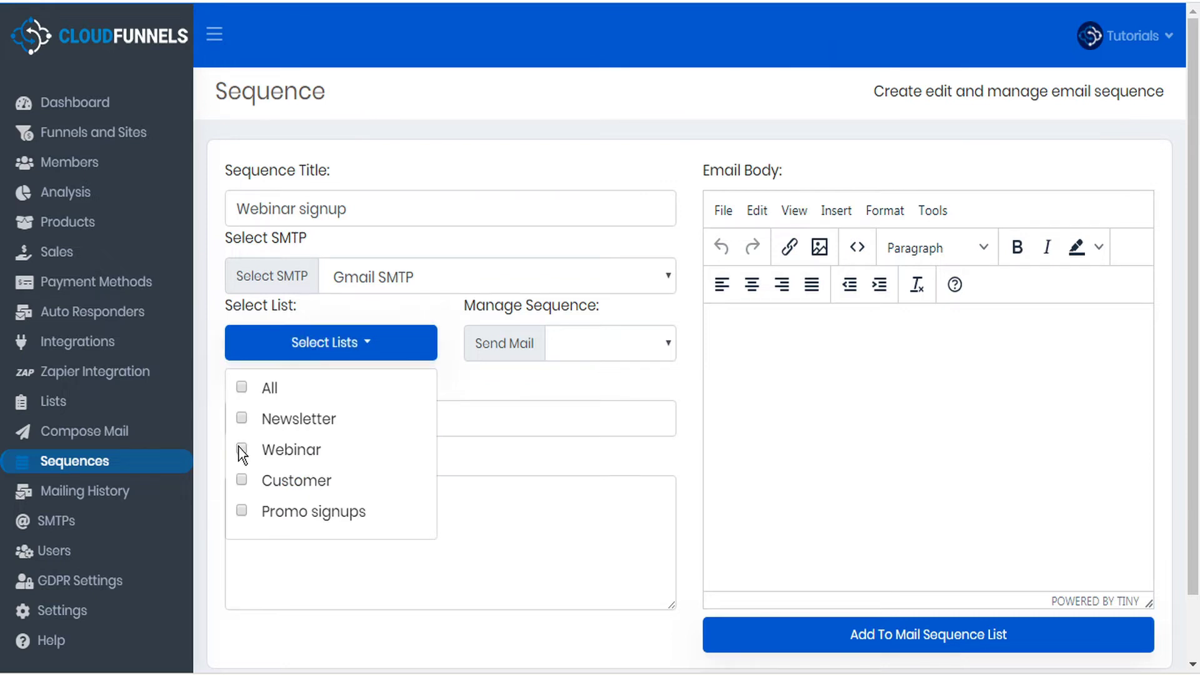
{"action": "left_click", "coordinate": [242, 510]}
Set the sequence's Send Mail timing to During Signup.
{"action": "left_click", "coordinate": [669, 343]}
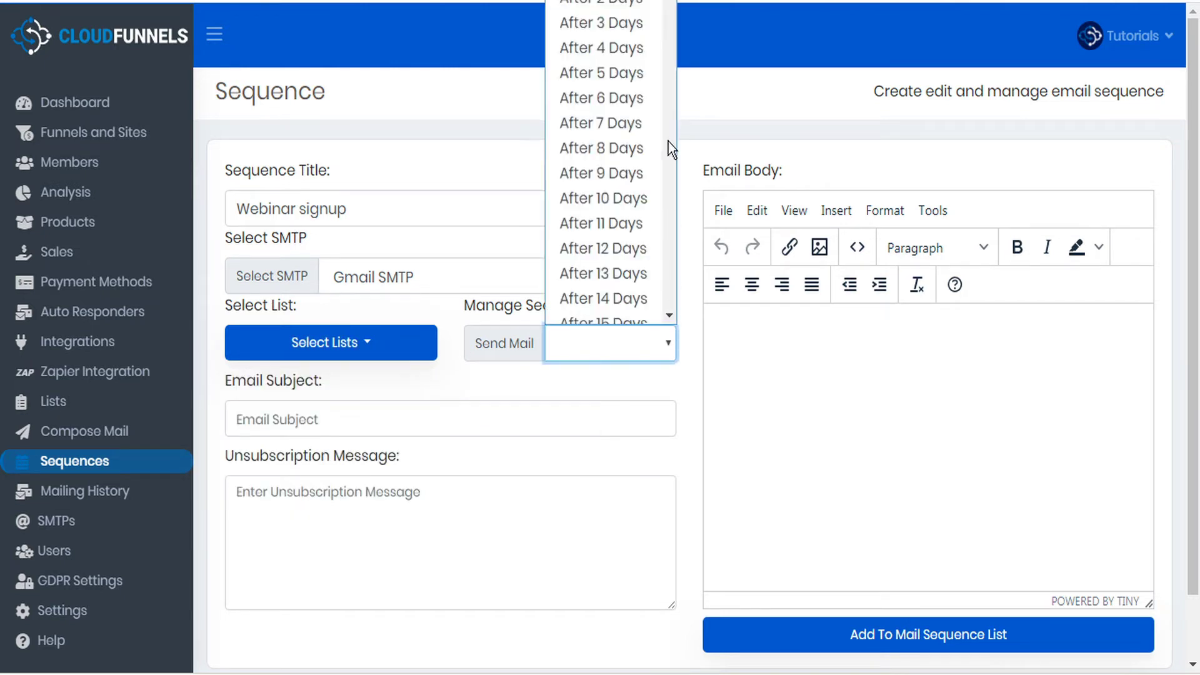
{"action": "scroll", "coordinate": [611, 162], "scroll_direction": "down", "scroll_amount": 2}
{"action": "scroll", "coordinate": [611, 163], "scroll_direction": "up", "scroll_amount": 2}
{"action": "left_click_drag", "start_coordinate": [669, 1], "coordinate": [671, 334]}
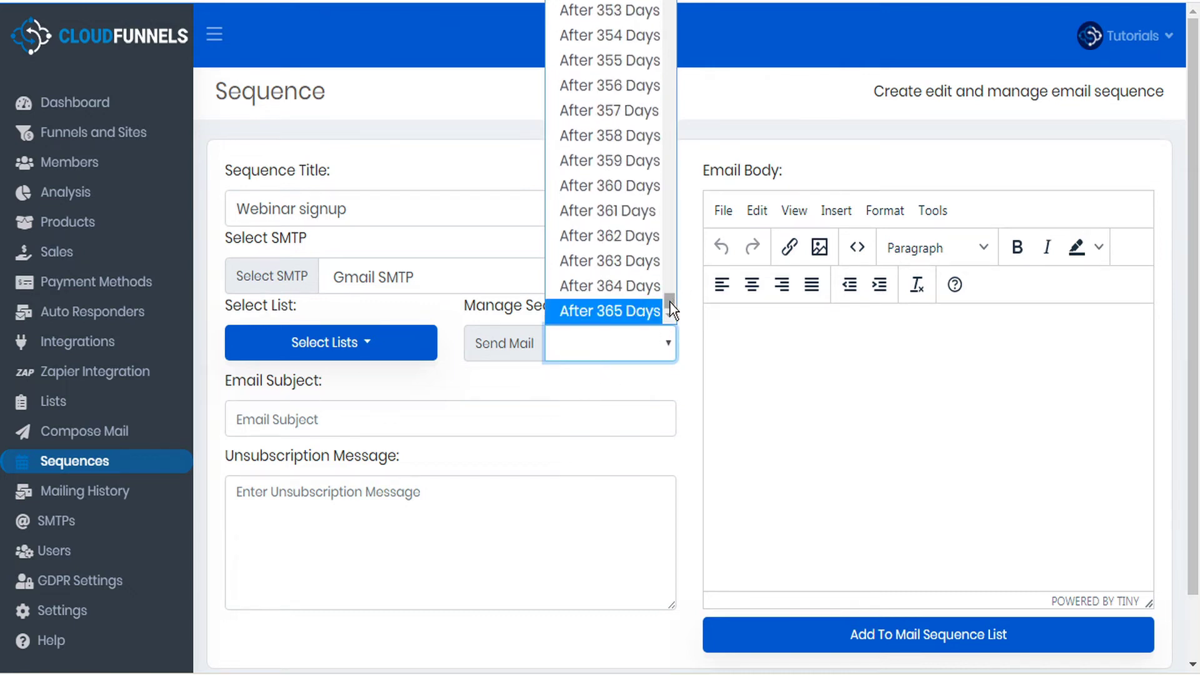
{"action": "left_click_drag", "start_coordinate": [672, 309], "coordinate": [669, 3]}
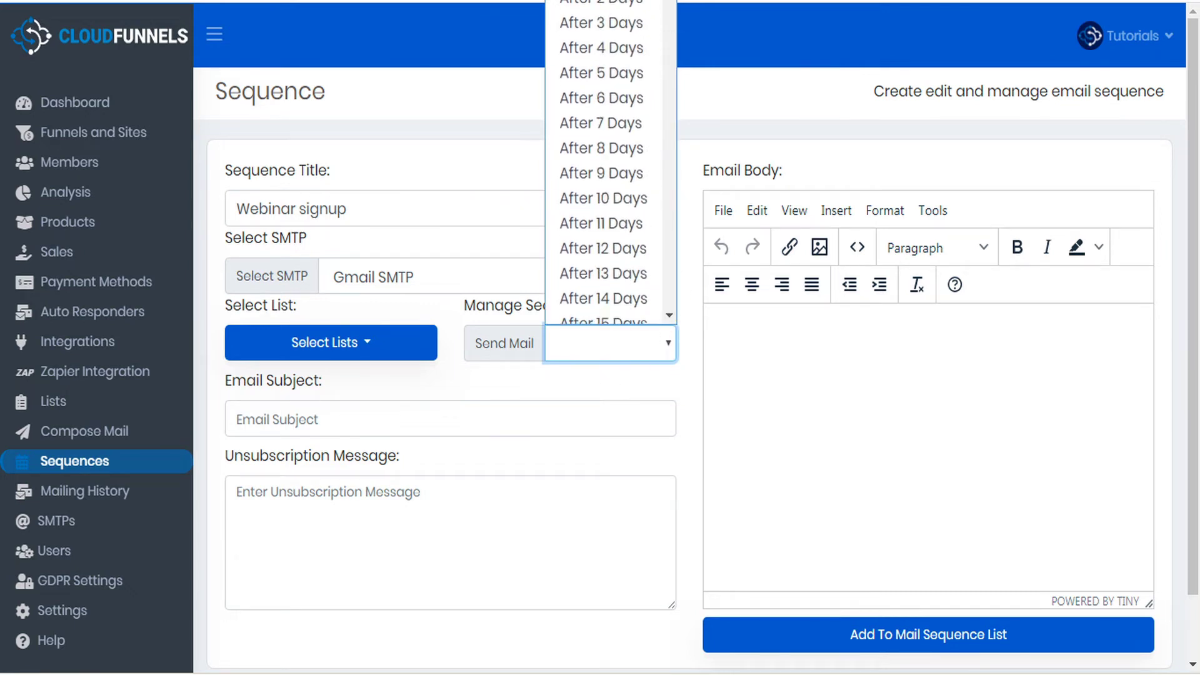
{"action": "key", "text": "Home"}
{"action": "key", "text": "Return"}
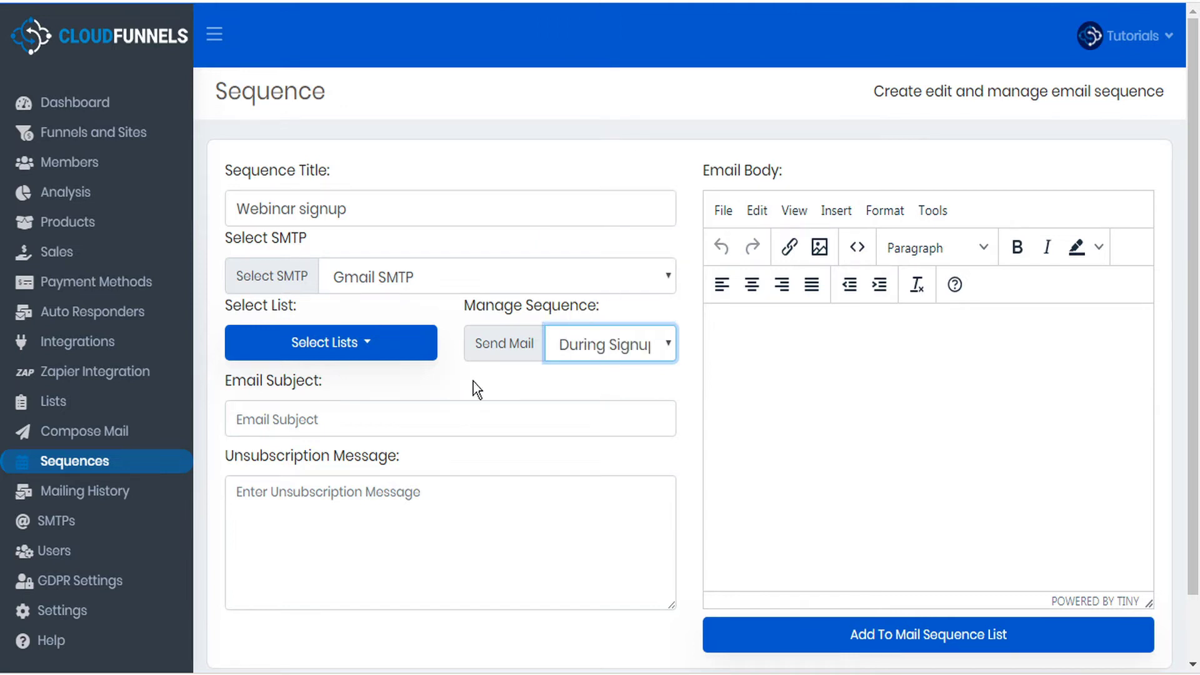
Enter the subject 'Thank you for subscribing' and paste the unsubscribe message with its link.
{"action": "left_click", "coordinate": [410, 428]}
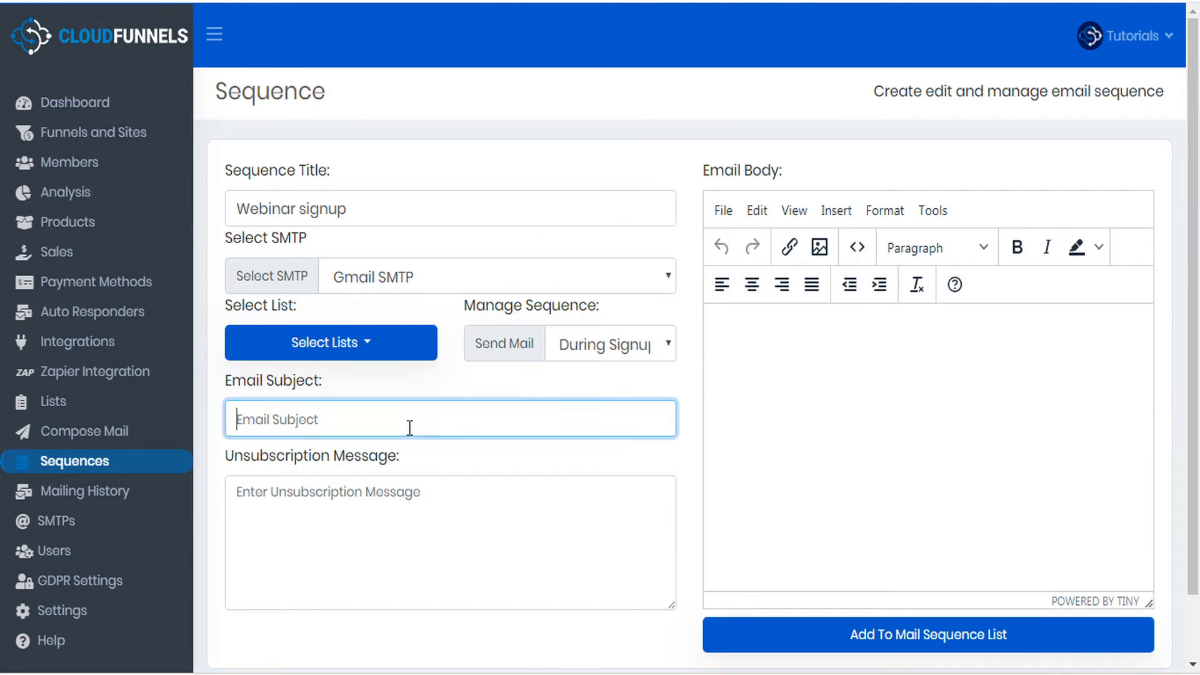
{"action": "type", "text": "Thank you for subscribing"}
{"action": "left_click", "coordinate": [346, 512]}
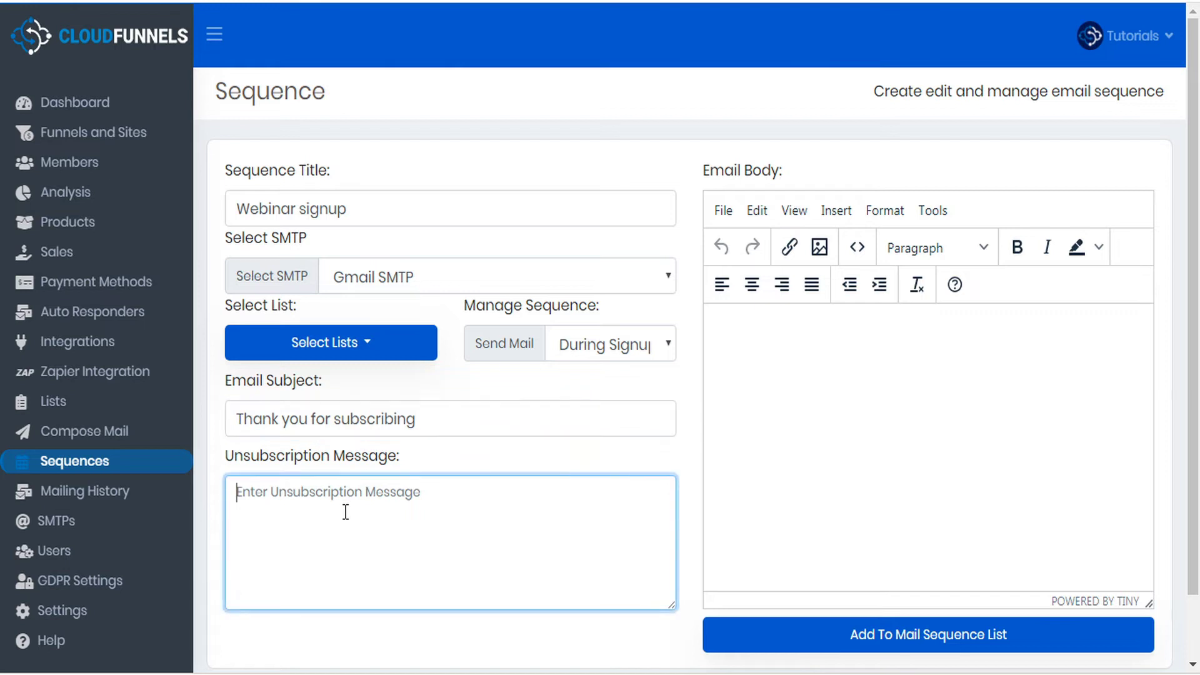
{"action": "type", "text": "To unsubscribe please click the following{unsubscribe}link{/unsubscrbe}"}
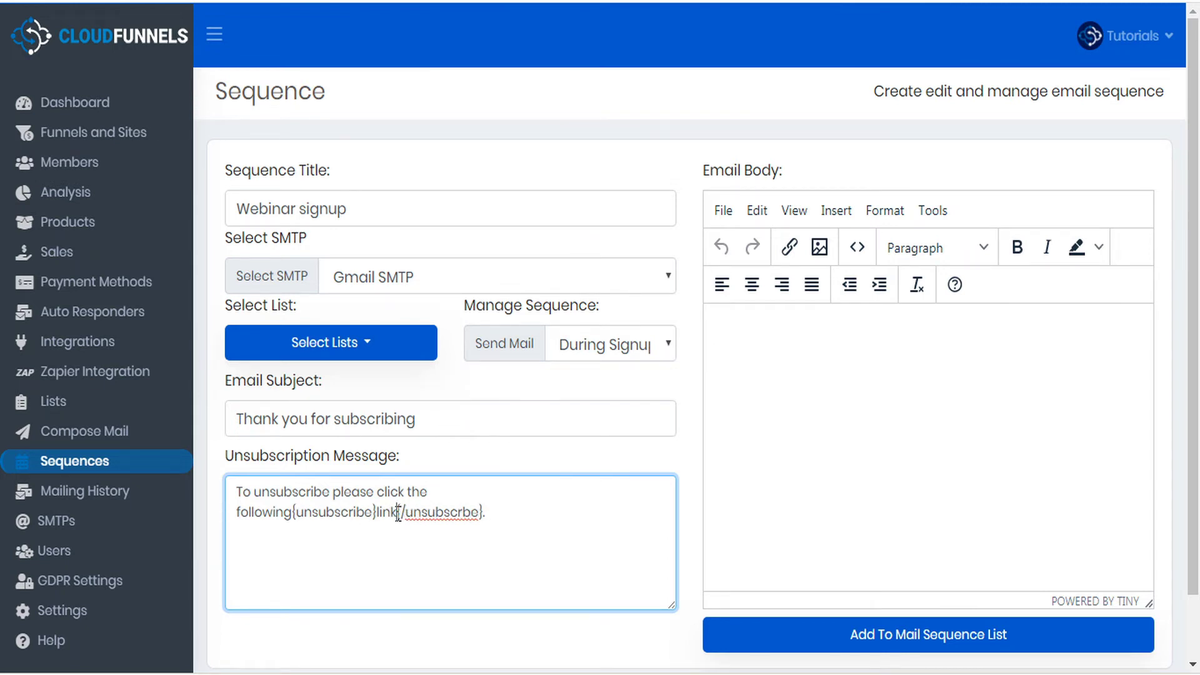
{"action": "left_click_drag", "start_coordinate": [398, 514], "coordinate": [372, 513]}
{"action": "double_click", "coordinate": [379, 518]}
Paste the 'Hi {firstname}' greeting body and add the email to the sequence.
{"action": "left_click", "coordinate": [774, 362]}
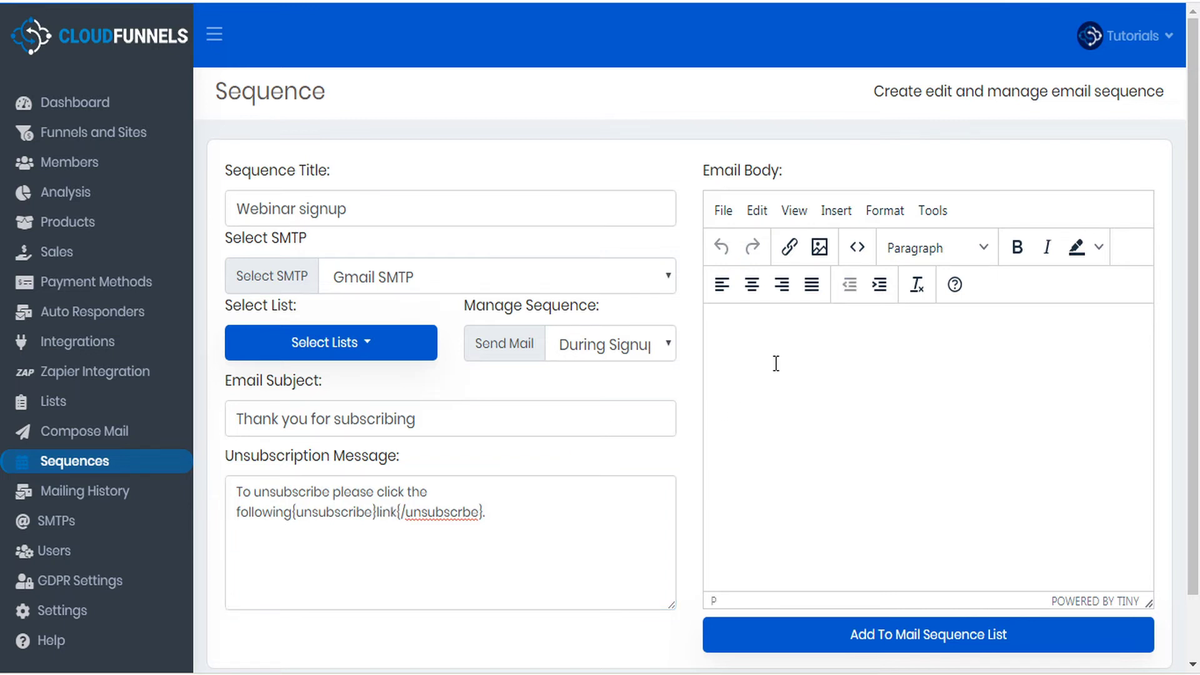
{"action": "type", "text": "Hi {firstname}, Glad to have you on board!"}
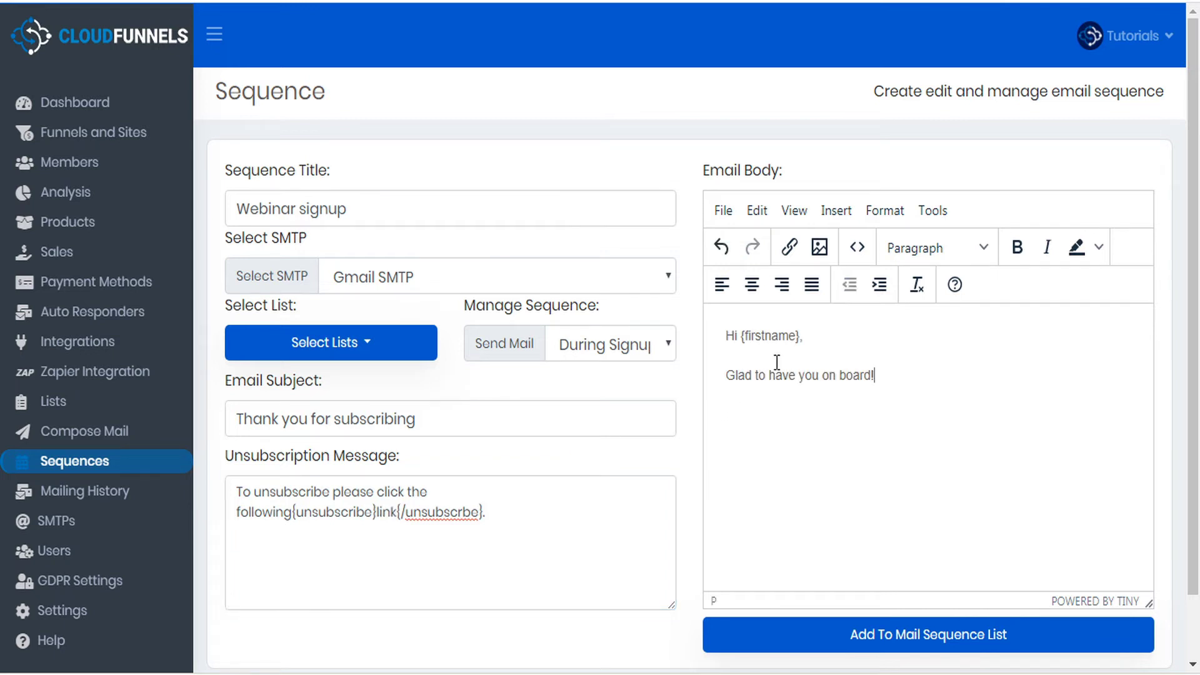
{"action": "left_click", "coordinate": [924, 643]}
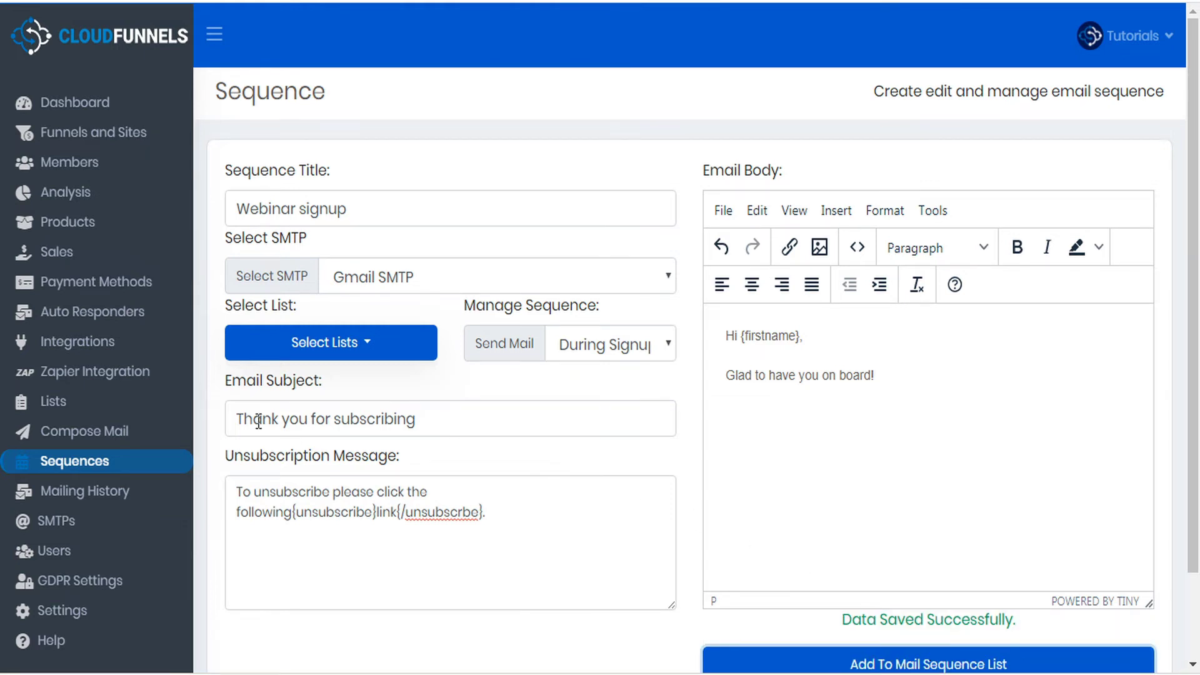
Reopen the Webinar signup sequence, change its lists from All to Webinar only, and save.
{"action": "left_click", "coordinate": [91, 465]}
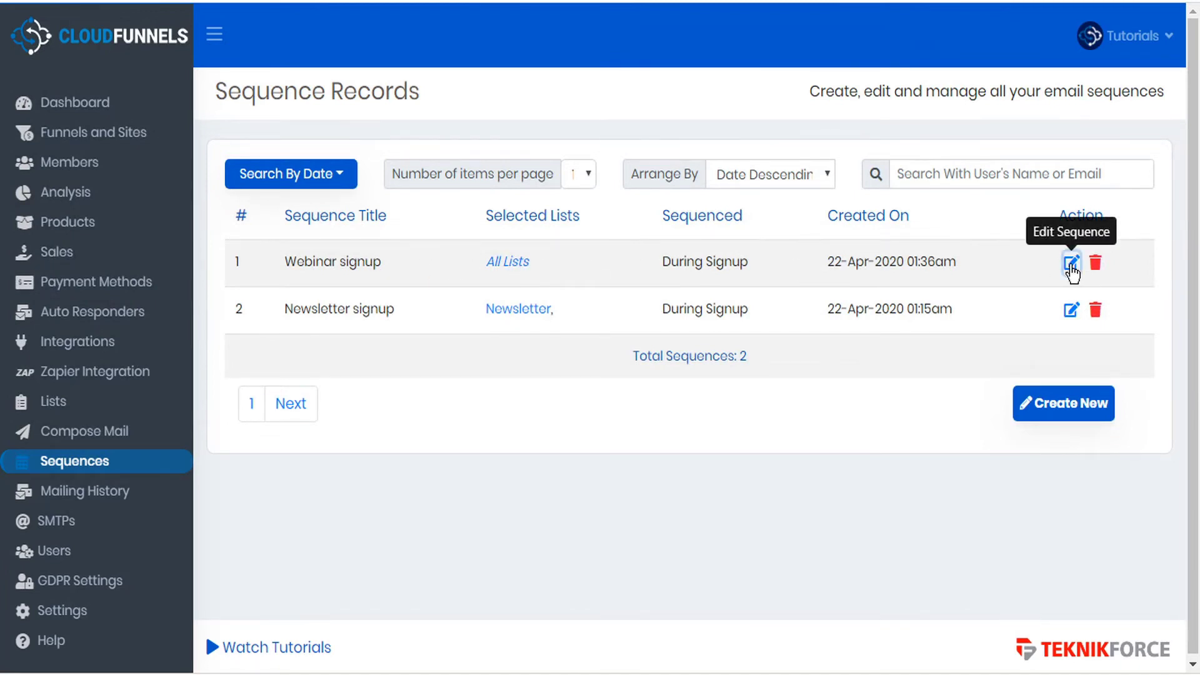
{"action": "left_click", "coordinate": [1070, 265]}
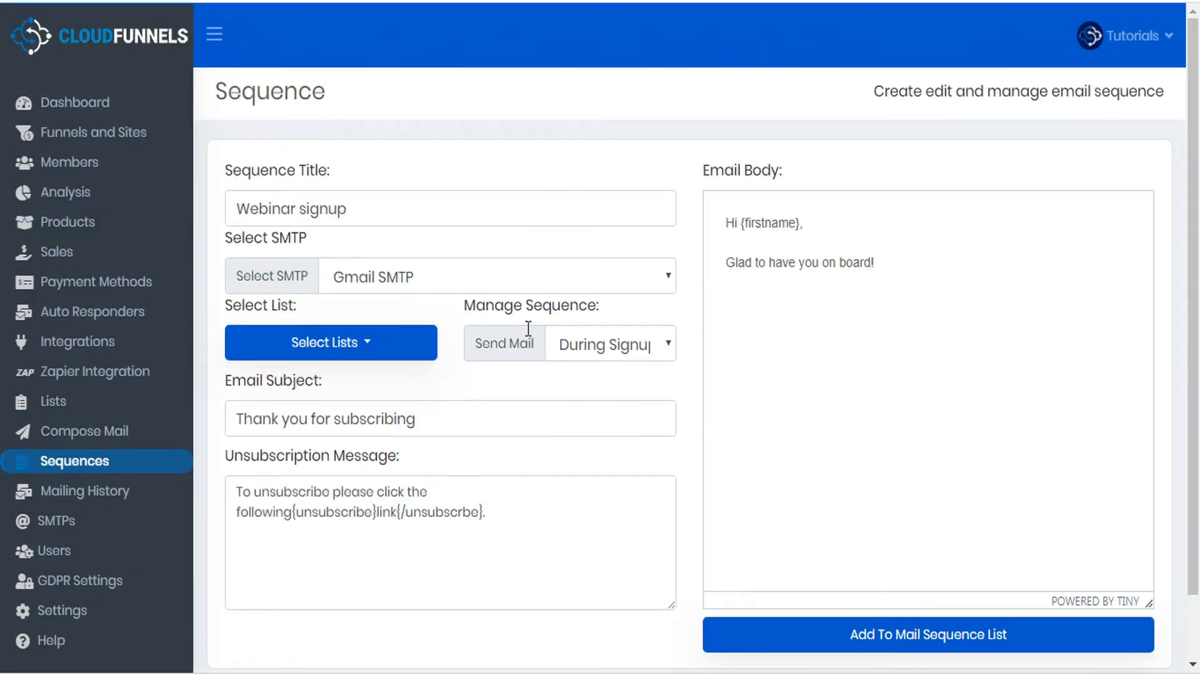
{"action": "left_click", "coordinate": [375, 346]}
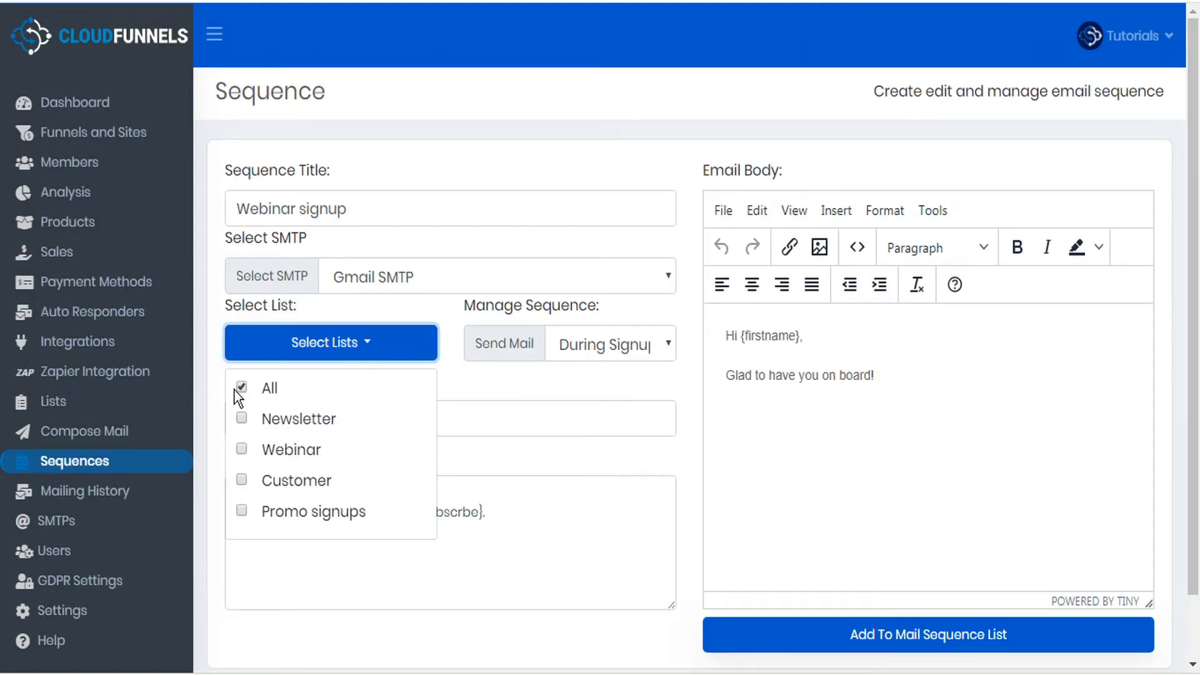
{"action": "left_click", "coordinate": [238, 388]}
{"action": "left_click", "coordinate": [361, 359]}
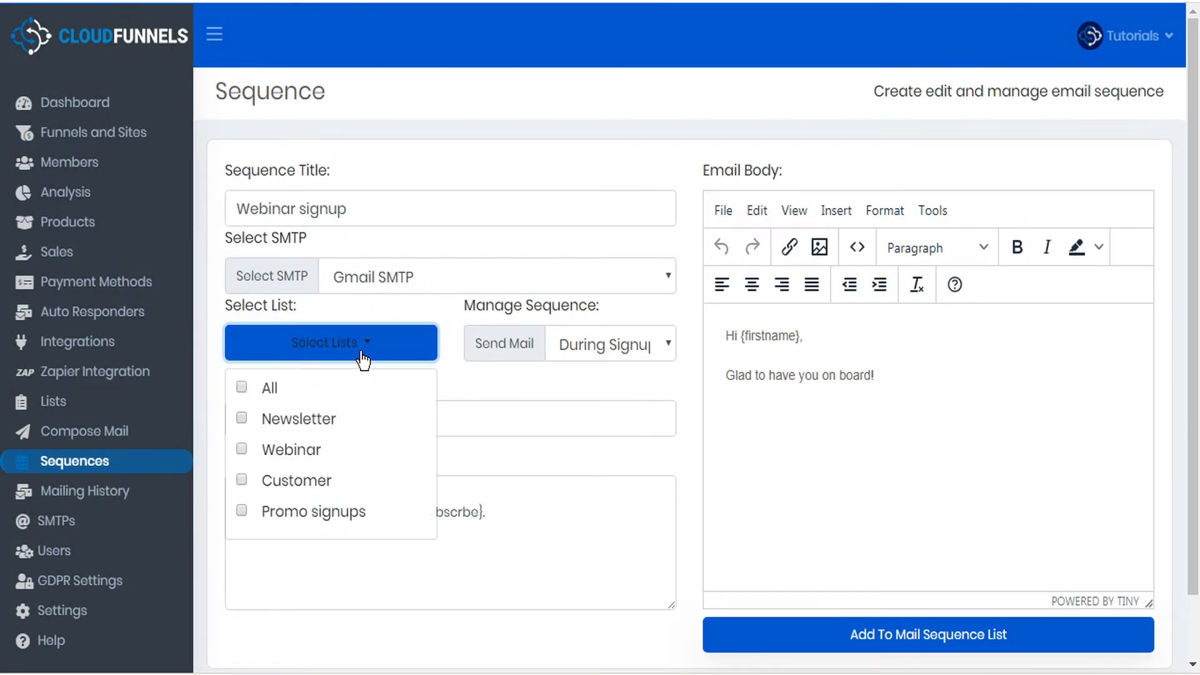
{"action": "left_click", "coordinate": [242, 450]}
{"action": "left_click", "coordinate": [405, 350]}
{"action": "left_click", "coordinate": [864, 636]}
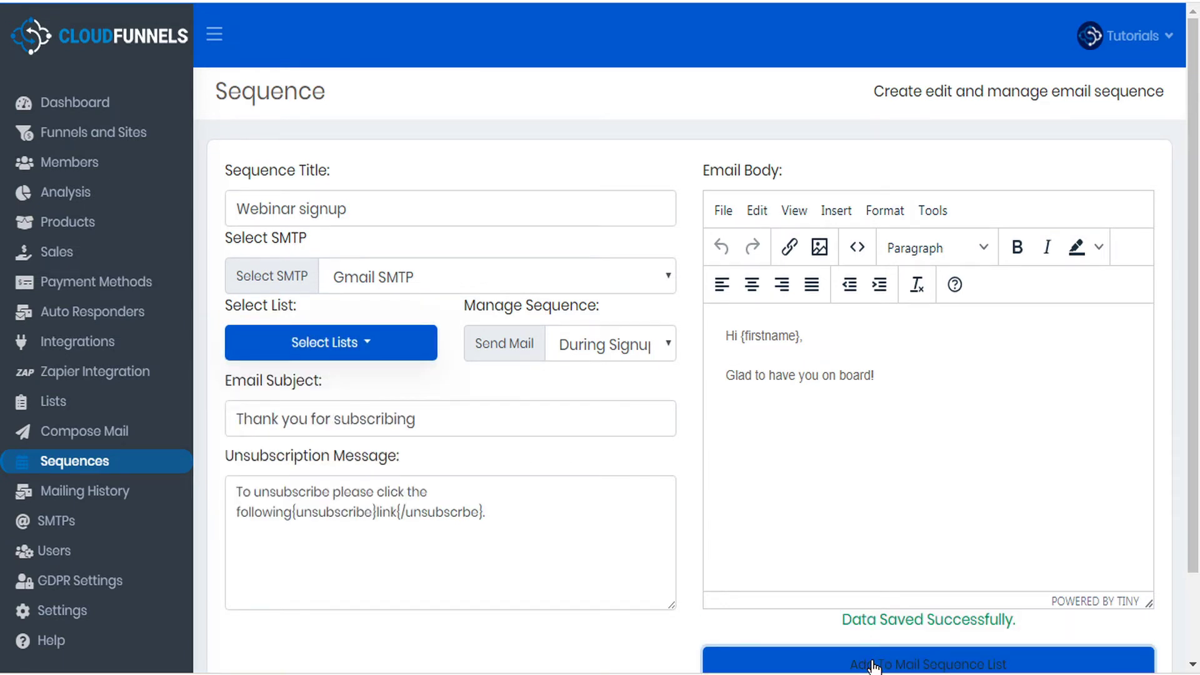
{"action": "left_click", "coordinate": [123, 467]}
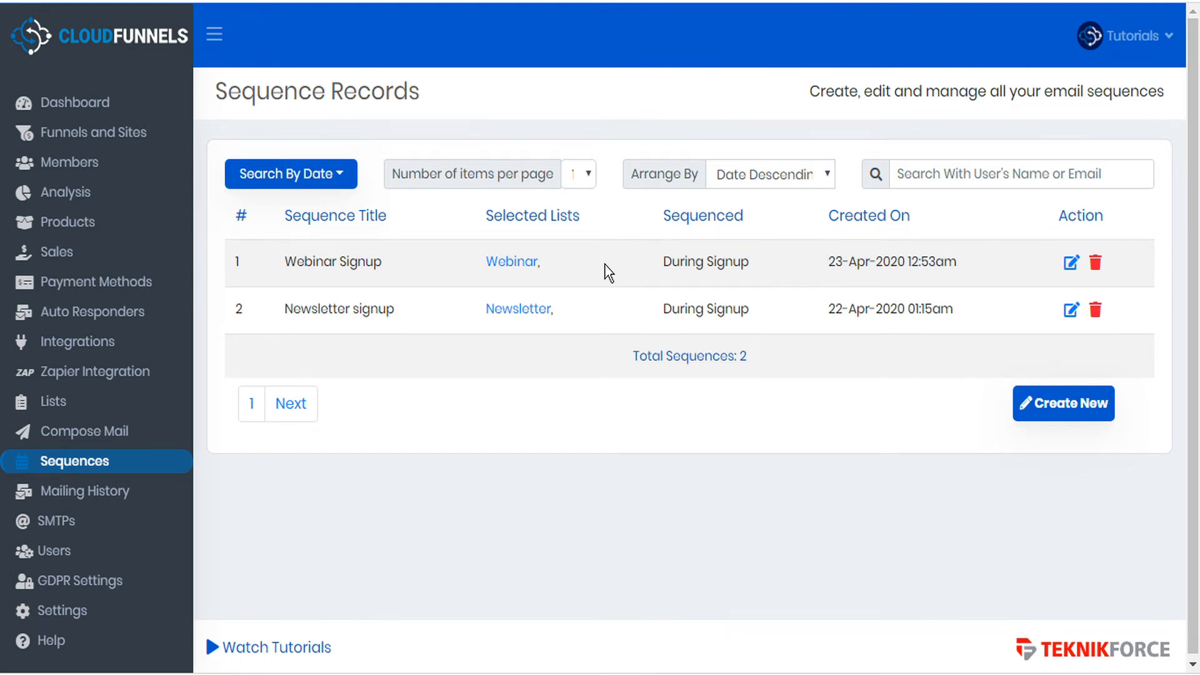
Highlight the During Signup timing in the Webinar Signup record row.
{"action": "left_click_drag", "start_coordinate": [750, 262], "coordinate": [663, 267]}
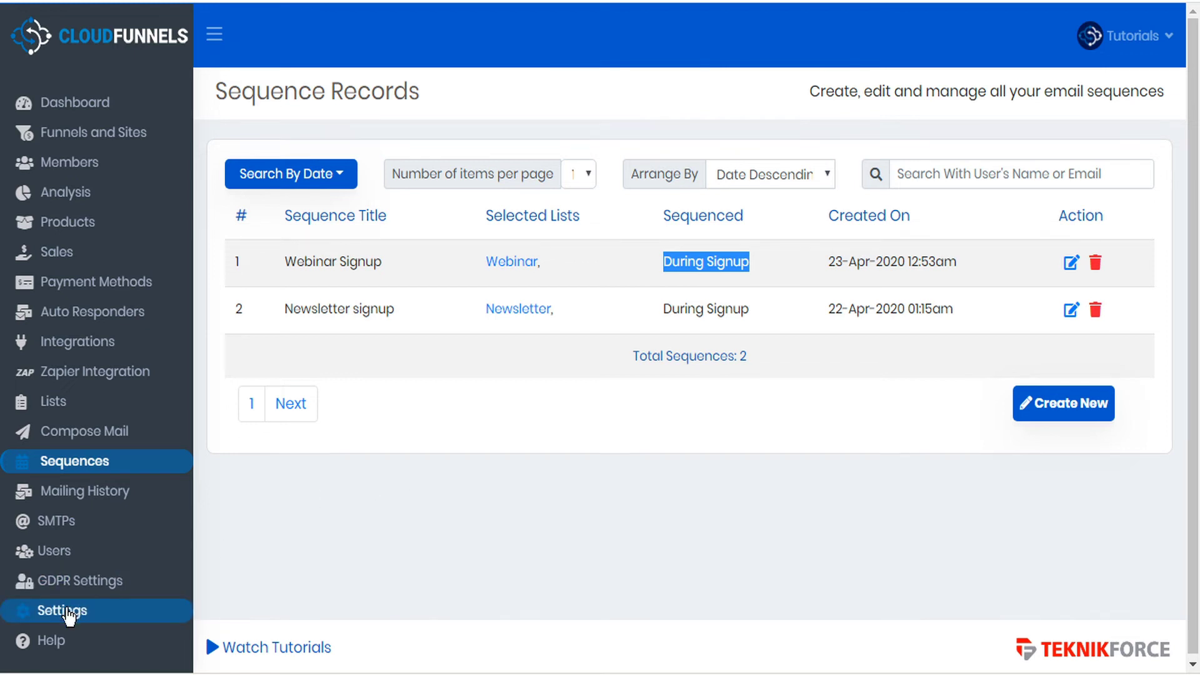
{"action": "left_click", "coordinate": [68, 613]}
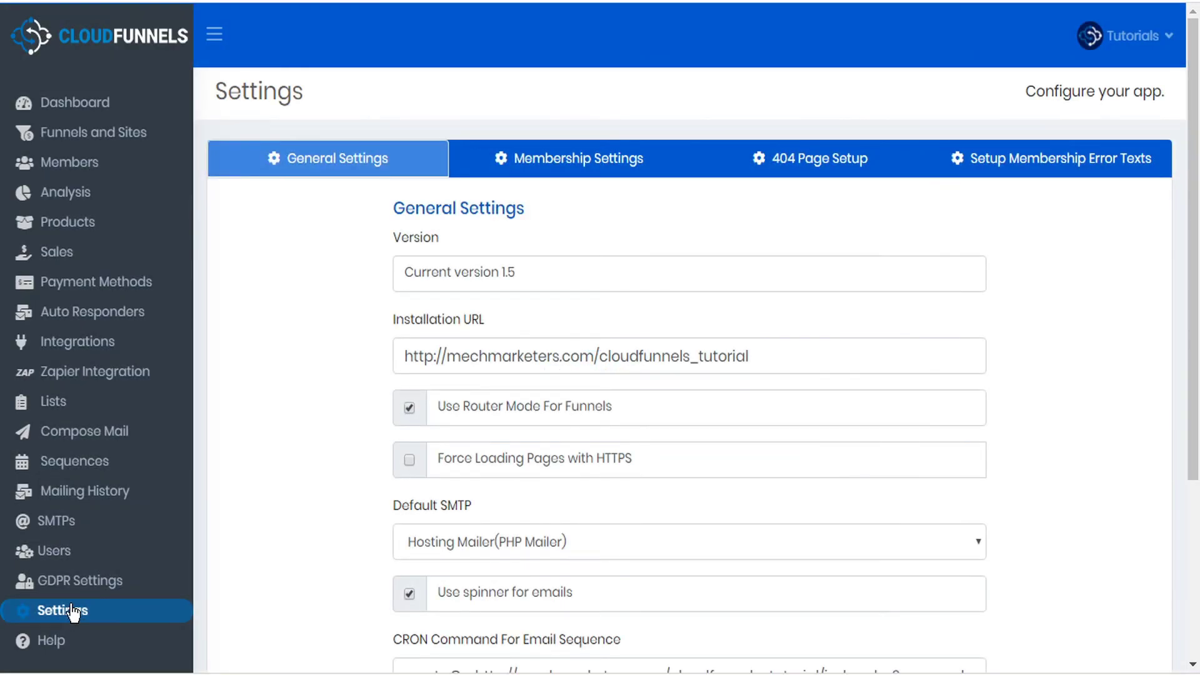
Select the full CRON Command For Email Sequence value in General Settings for copying.
{"action": "scroll", "coordinate": [269, 503], "scroll_direction": "down", "scroll_amount": 4}
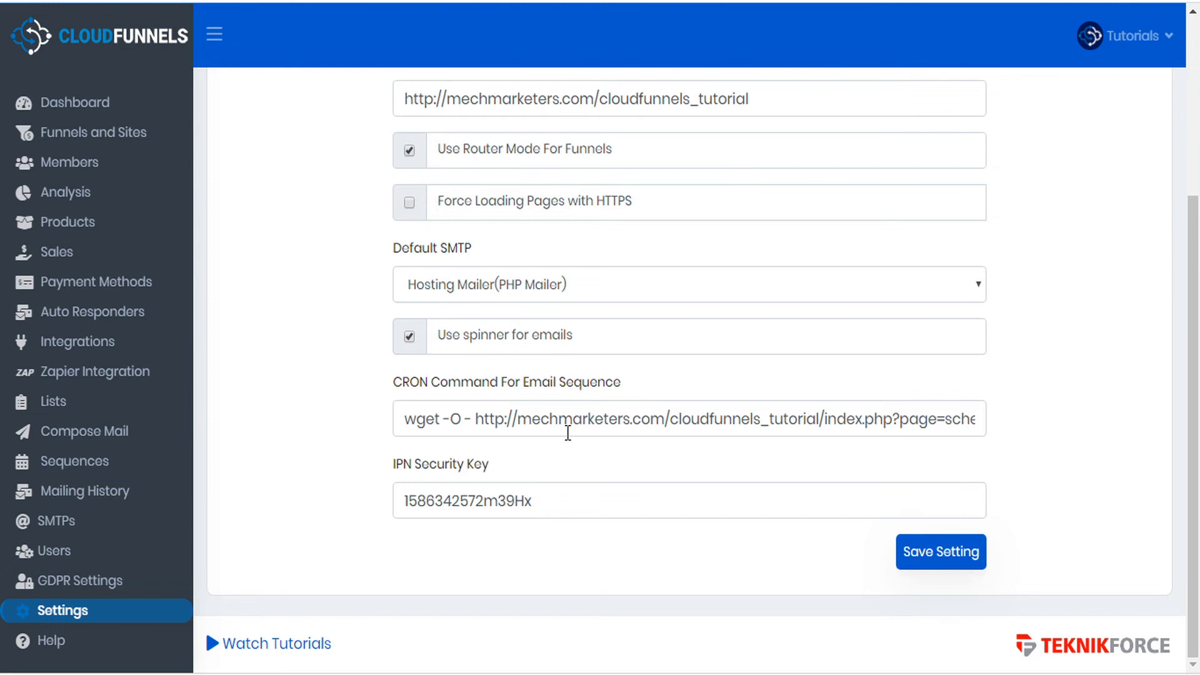
{"action": "triple_click", "coordinate": [576, 421]}
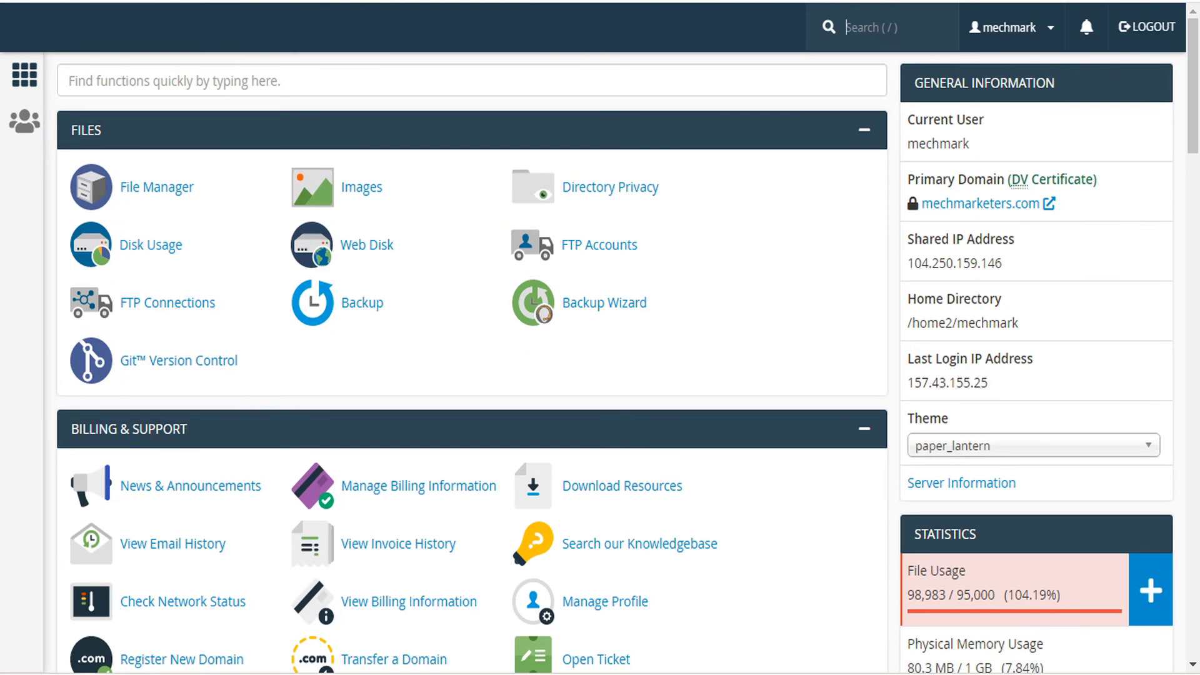
Open cPanel Cron Jobs and paste the CloudFunnels CRON command into the Command field.
{"action": "scroll", "coordinate": [480, 92], "scroll_direction": "down", "scroll_amount": 8}
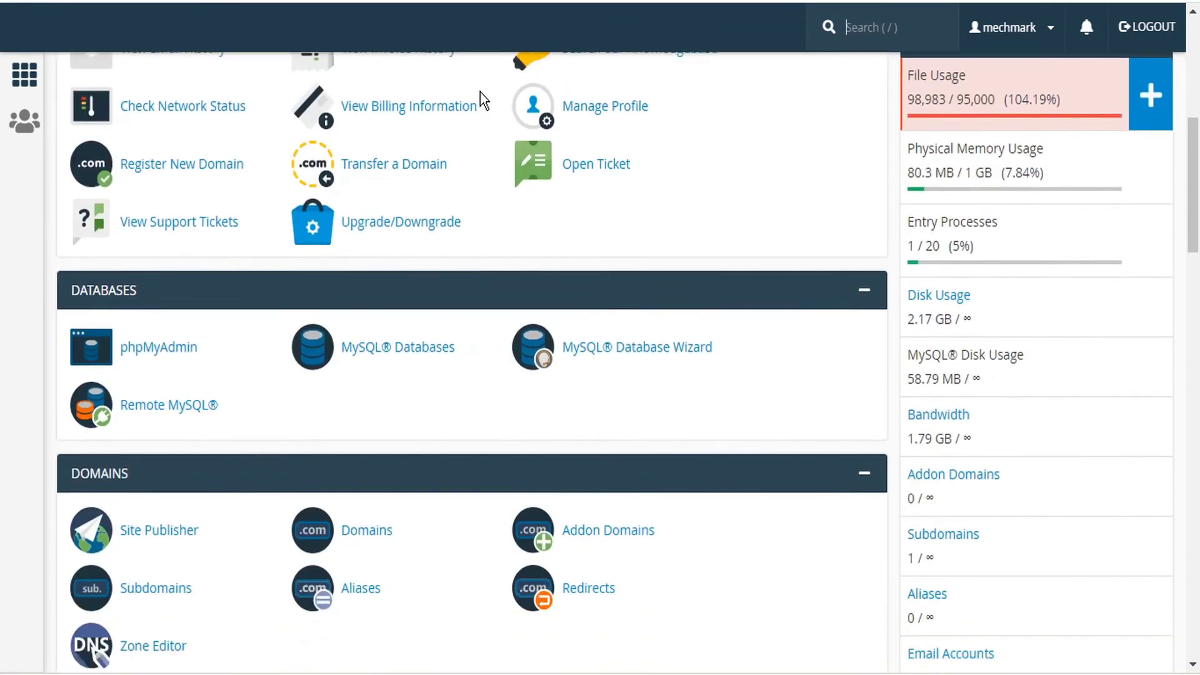
{"action": "scroll", "coordinate": [480, 91], "scroll_direction": "down", "scroll_amount": 15}
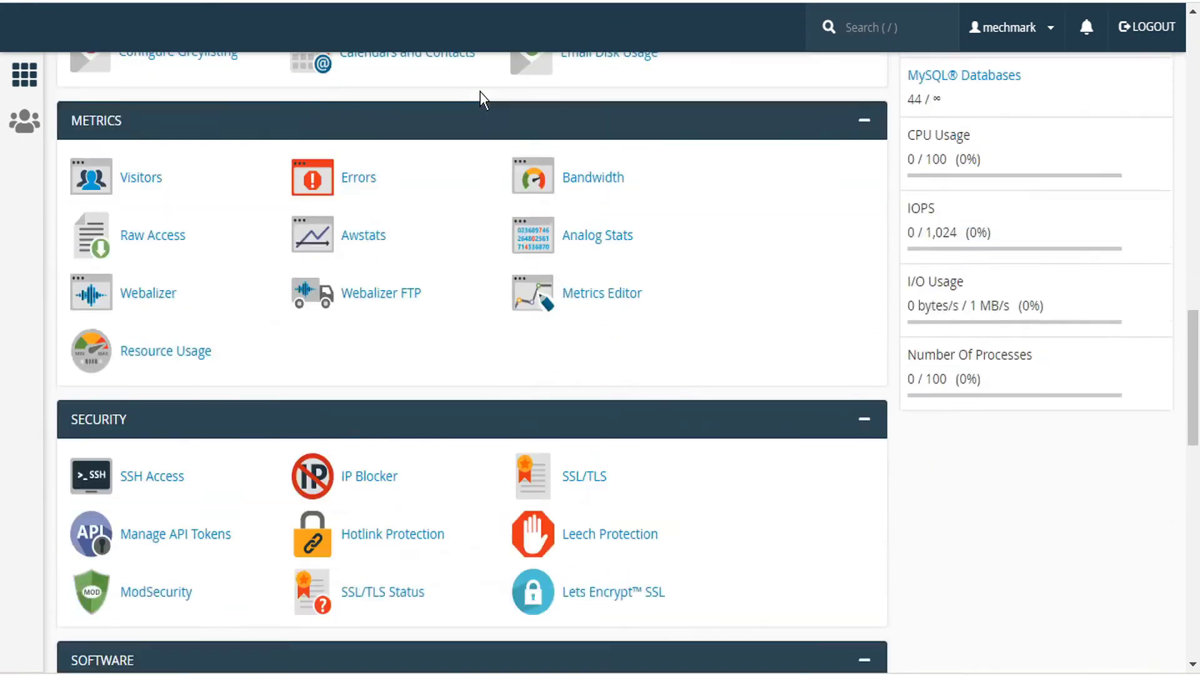
{"action": "scroll", "coordinate": [480, 91], "scroll_direction": "down", "scroll_amount": 9}
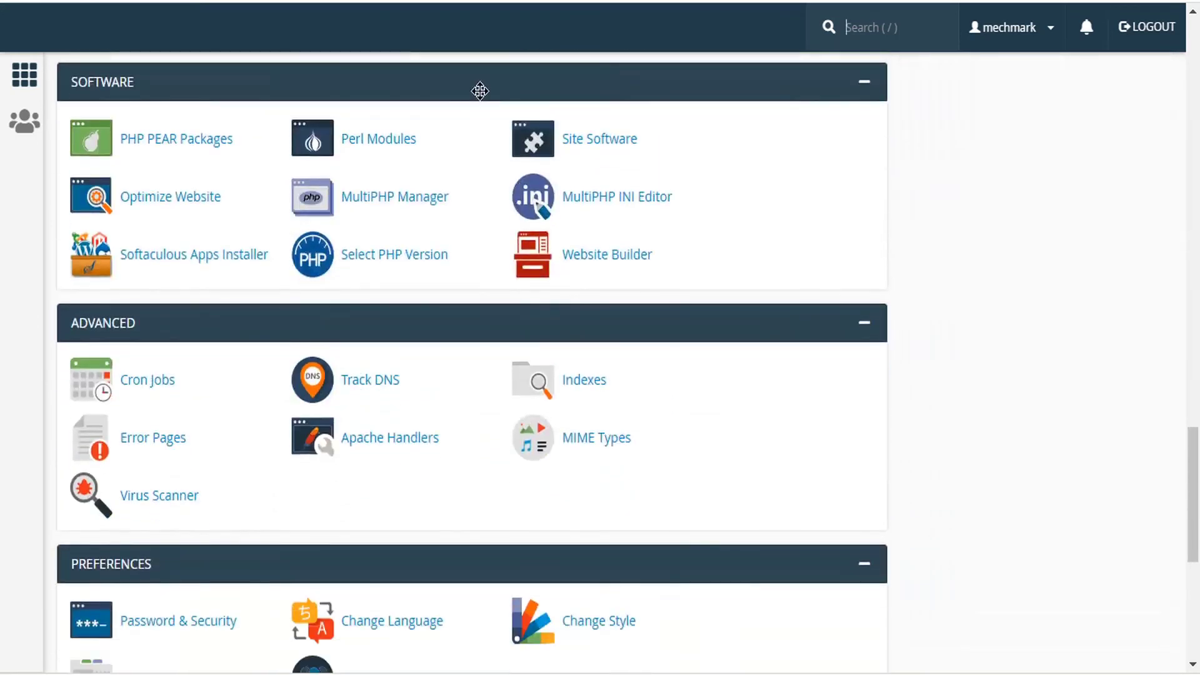
{"action": "left_click", "coordinate": [137, 386]}
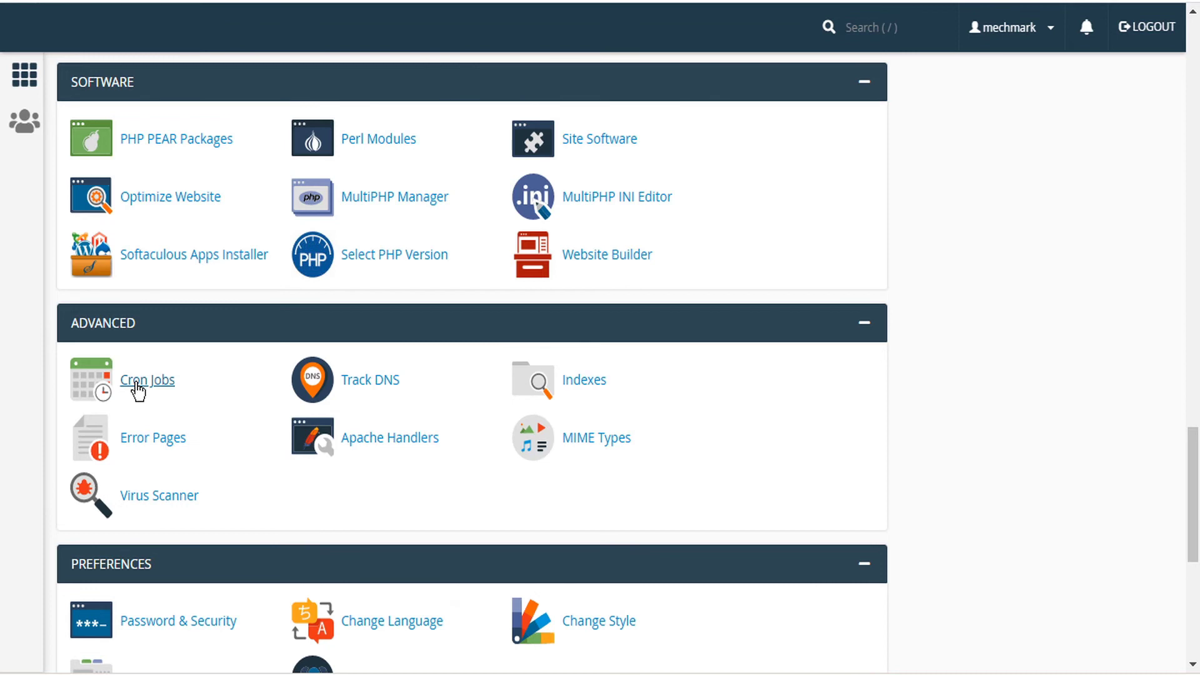
{"action": "scroll", "coordinate": [293, 325], "scroll_direction": "down", "scroll_amount": 5}
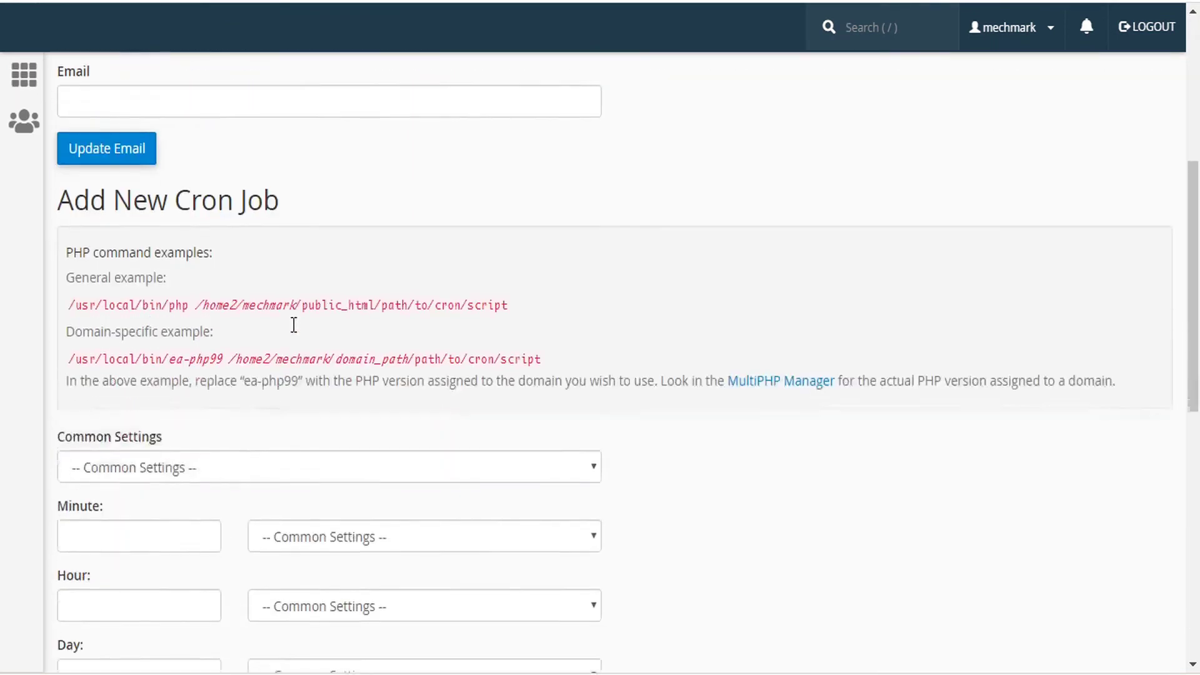
{"action": "scroll", "coordinate": [294, 324], "scroll_direction": "down", "scroll_amount": 6}
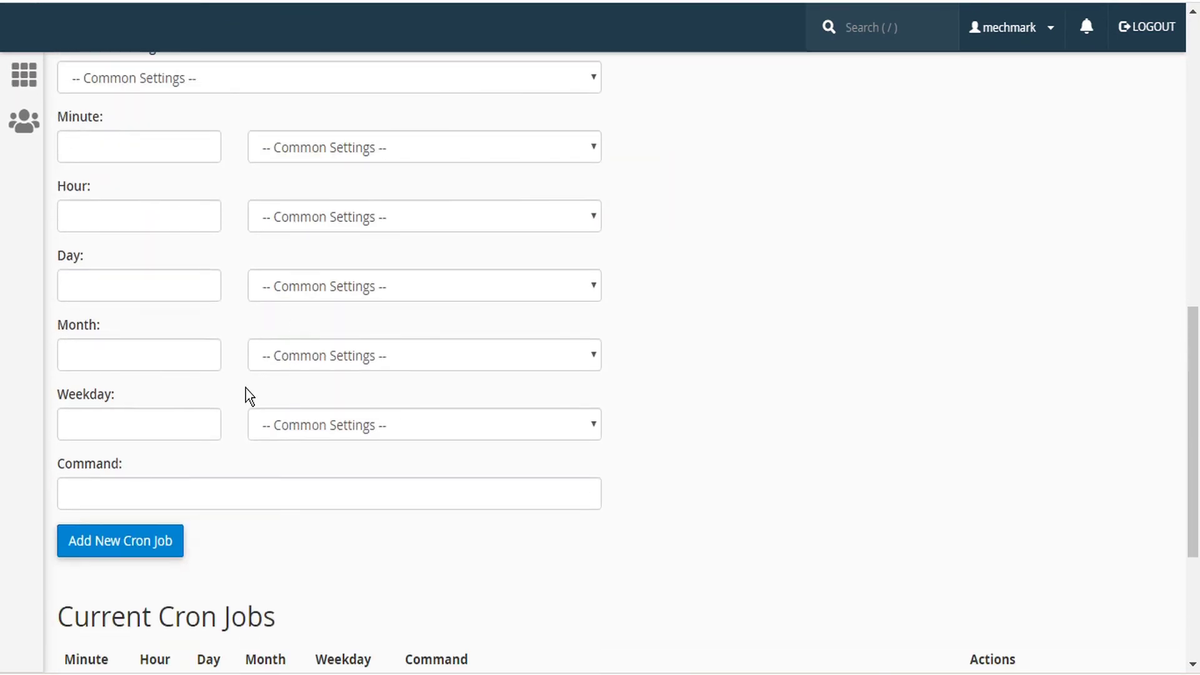
{"action": "left_click", "coordinate": [92, 490]}
{"action": "key", "text": "ctrl+v"}
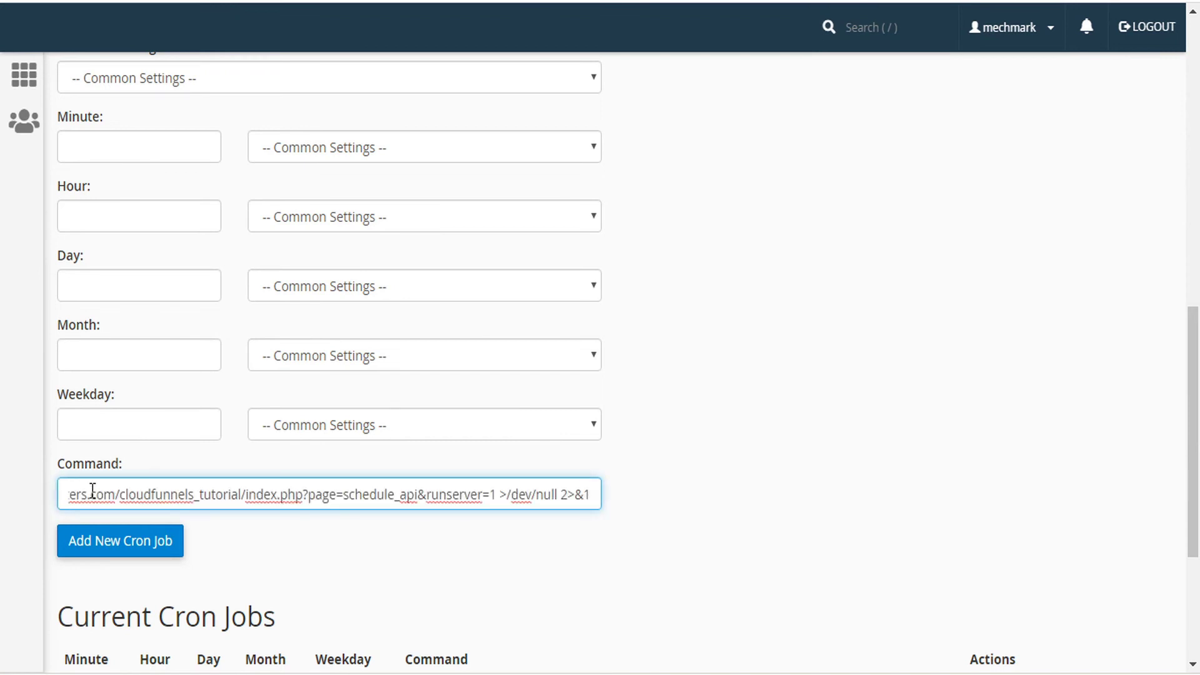
Schedule the job Once Per Minute and add it as a new cron job.
{"action": "scroll", "coordinate": [92, 491], "scroll_direction": "up", "scroll_amount": 3}
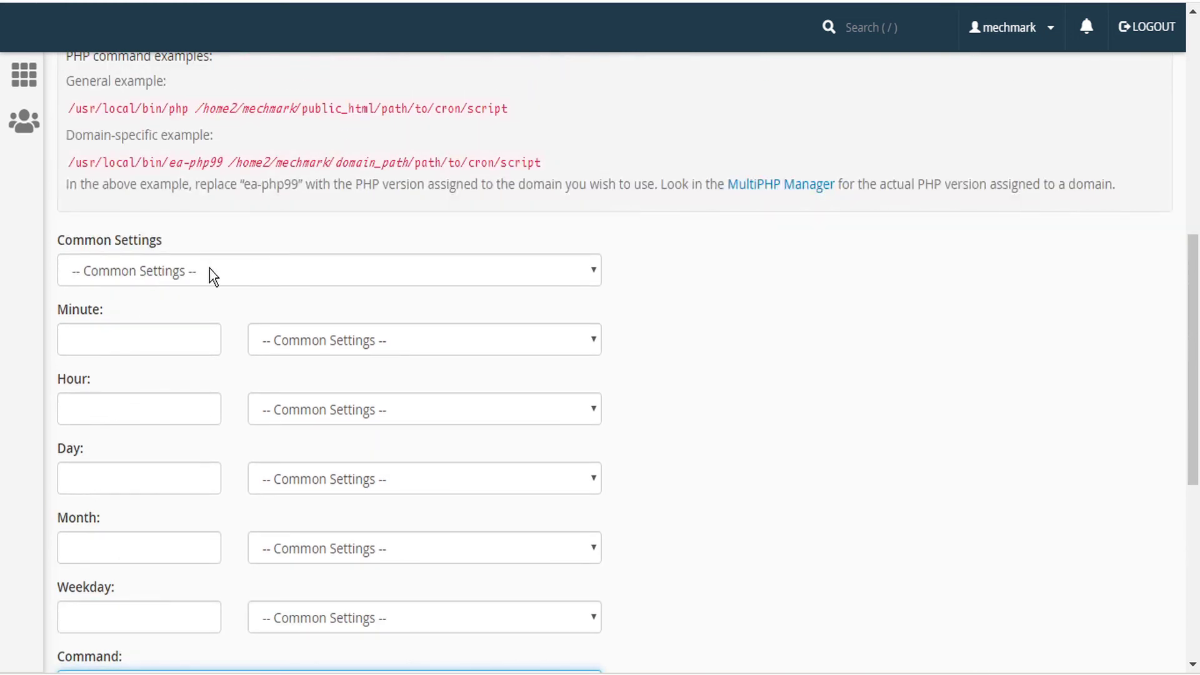
{"action": "left_click", "coordinate": [211, 272]}
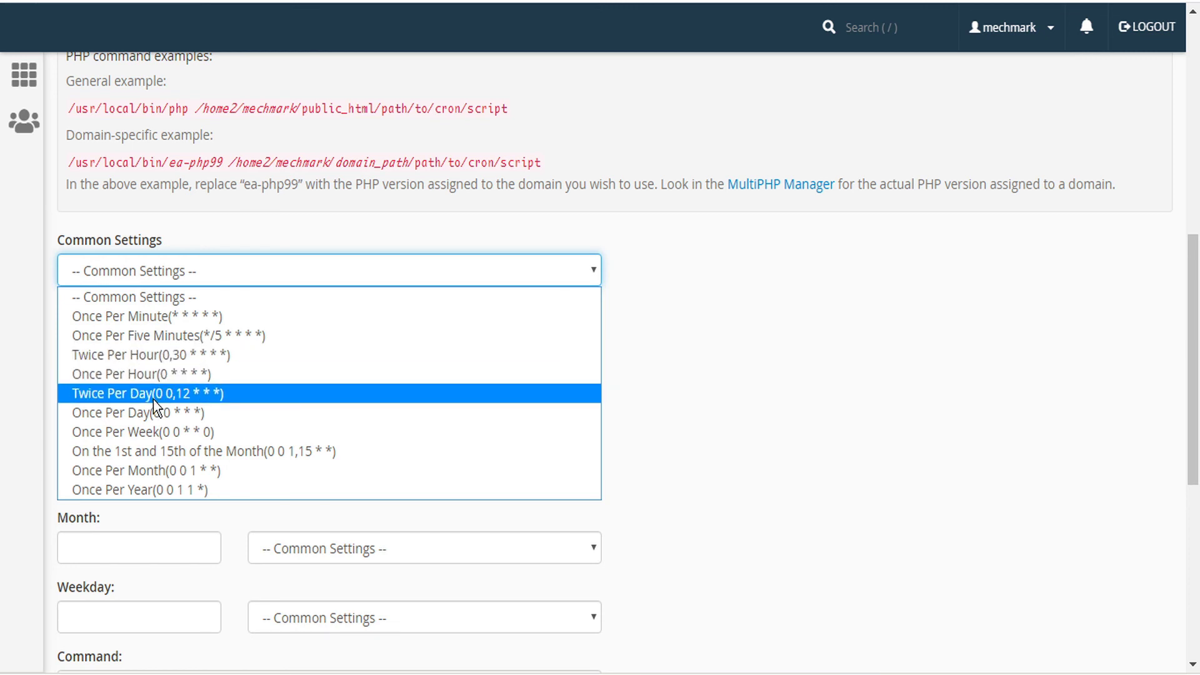
{"action": "left_click", "coordinate": [171, 313]}
{"action": "scroll", "coordinate": [170, 314], "scroll_direction": "down", "scroll_amount": 5}
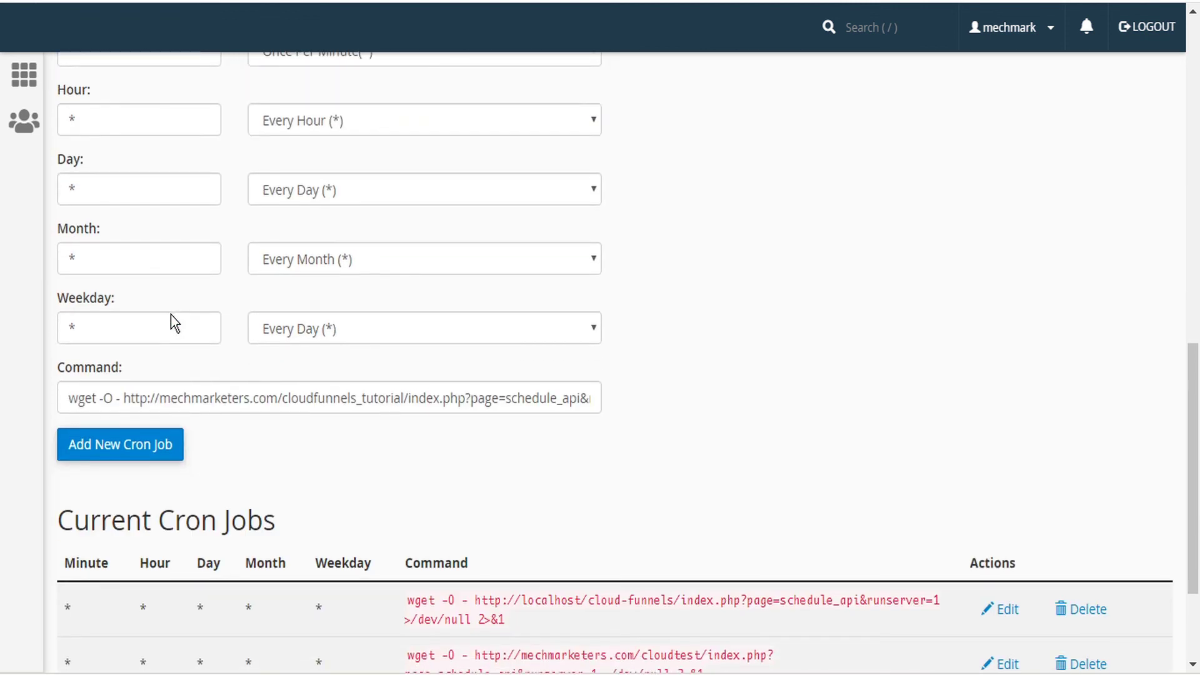
{"action": "left_click", "coordinate": [110, 448]}
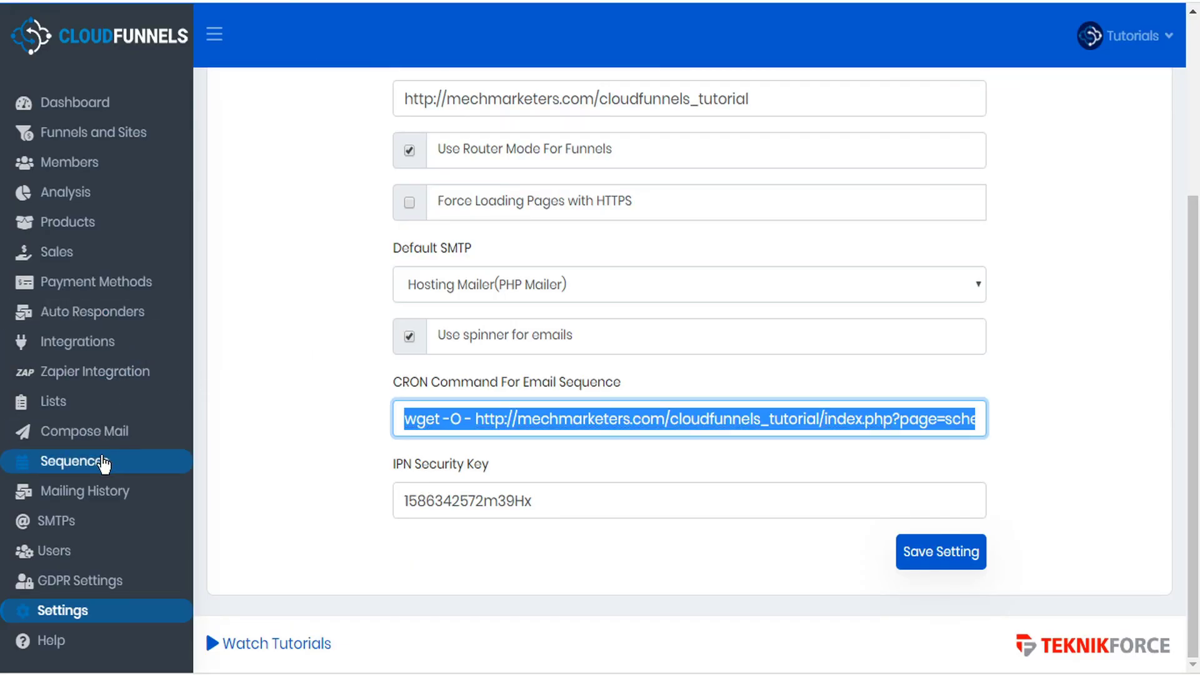
Return to CloudFunnels' Sequence Records listing Webinar Signup and Newsletter signup.
{"action": "left_click", "coordinate": [102, 461]}
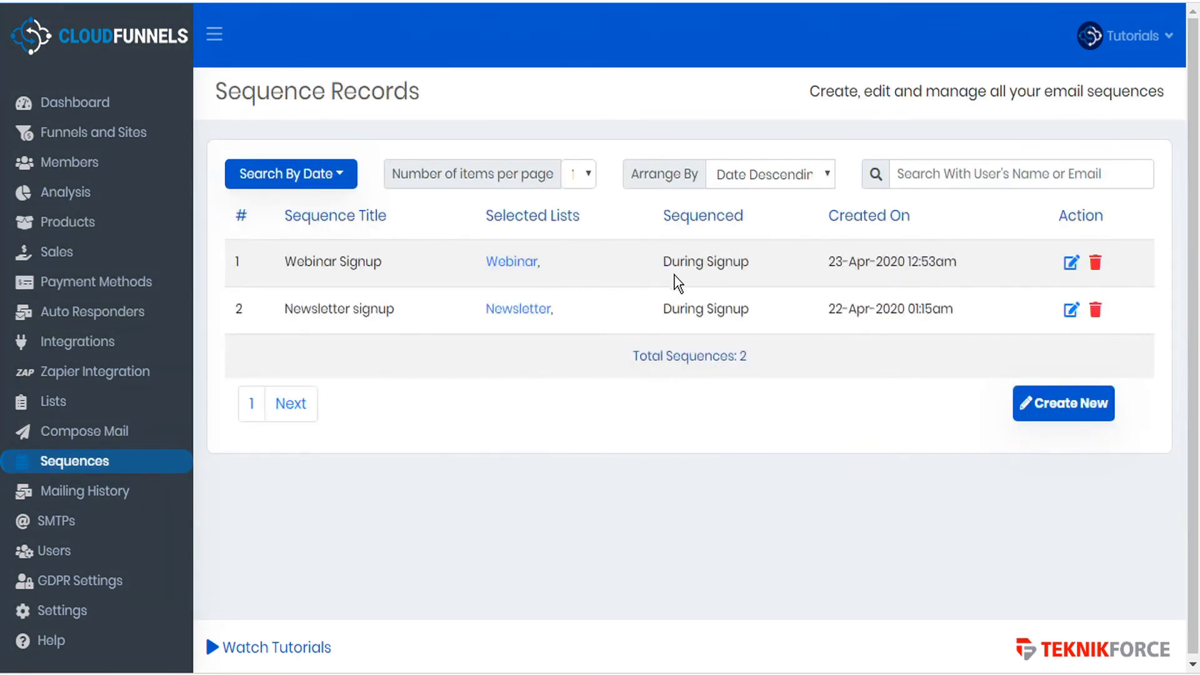